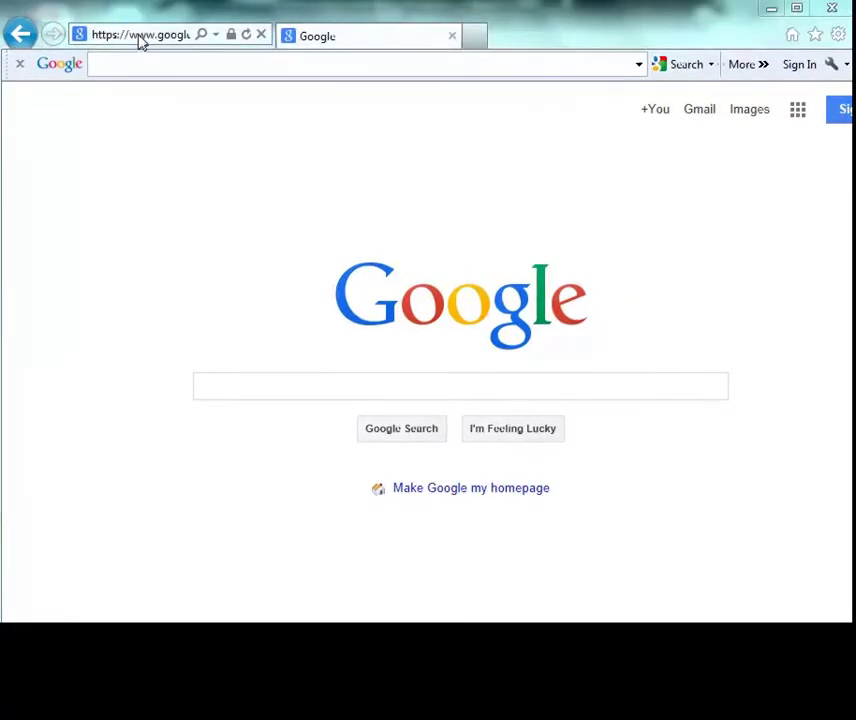
{"action": "left_click", "coordinate": [140, 35]}
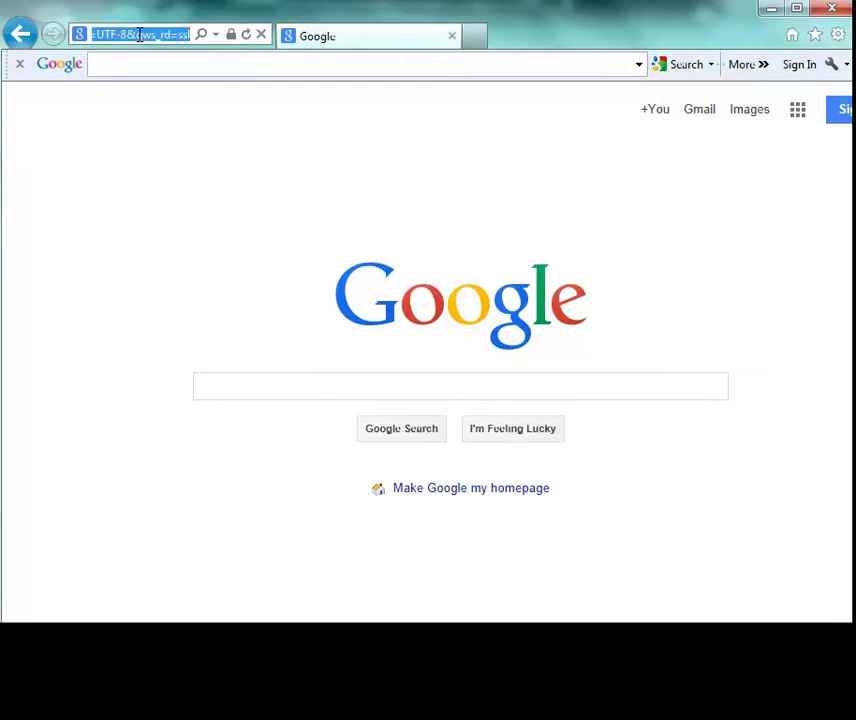
{"action": "type", "text": "www"}
{"action": "type", "text": ".opwglobal.com"}
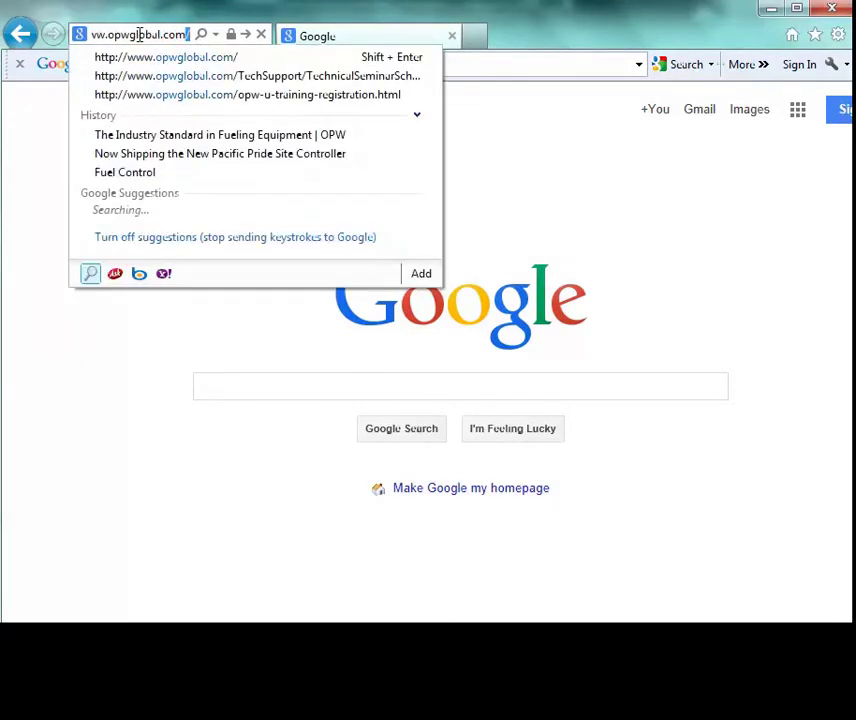
{"action": "key", "text": "Return"}
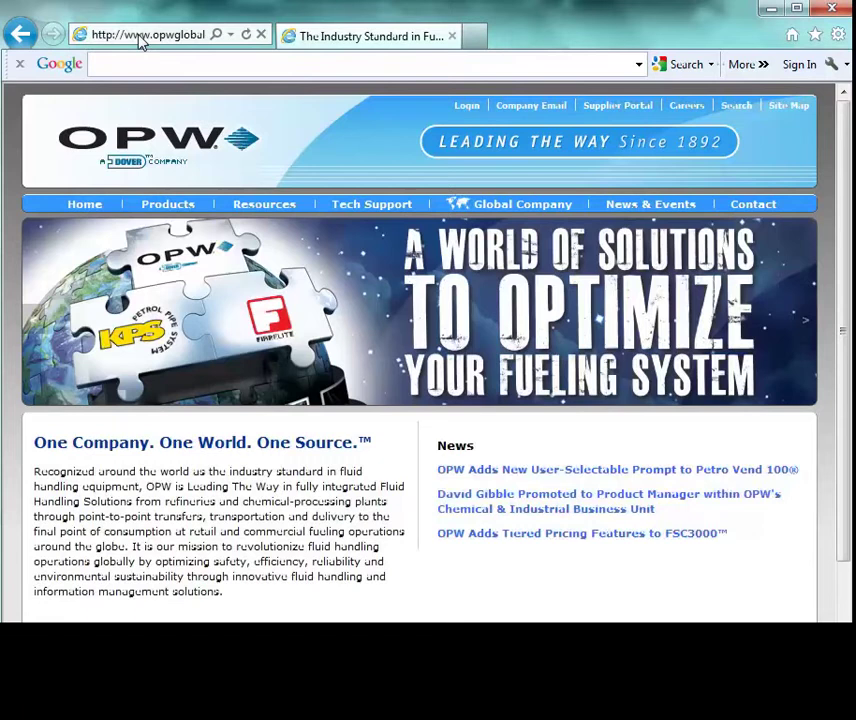
Open the new Pacific Pride Site Controller page by way of Electronic Systems and its Fuel Control product page.
{"action": "left_click_drag", "start_coordinate": [841, 178], "coordinate": [848, 427]}
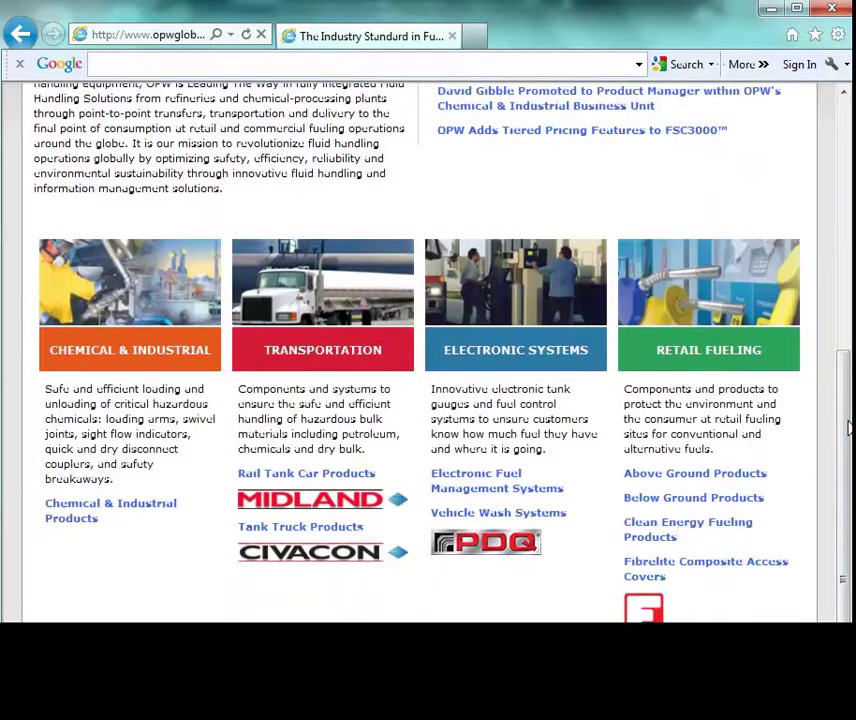
{"action": "left_click", "coordinate": [533, 357]}
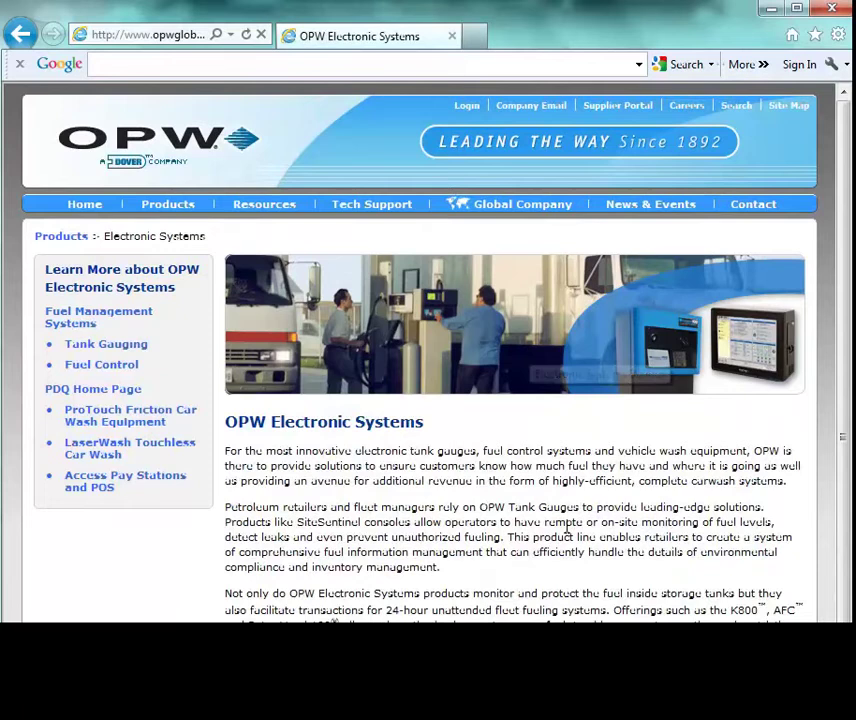
{"action": "left_click", "coordinate": [127, 370]}
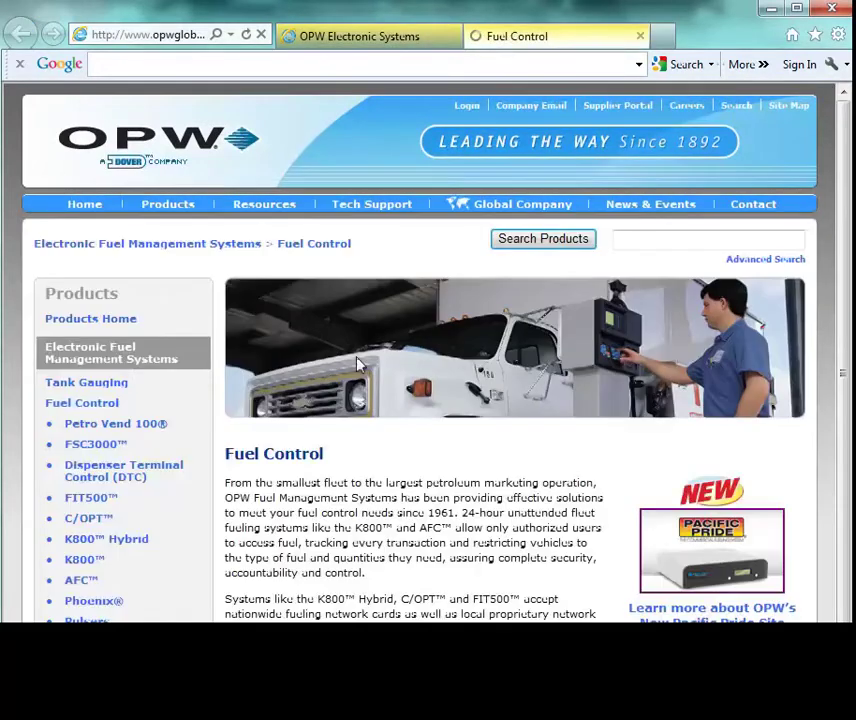
{"action": "scroll", "coordinate": [724, 328], "scroll_direction": "down", "scroll_amount": 3}
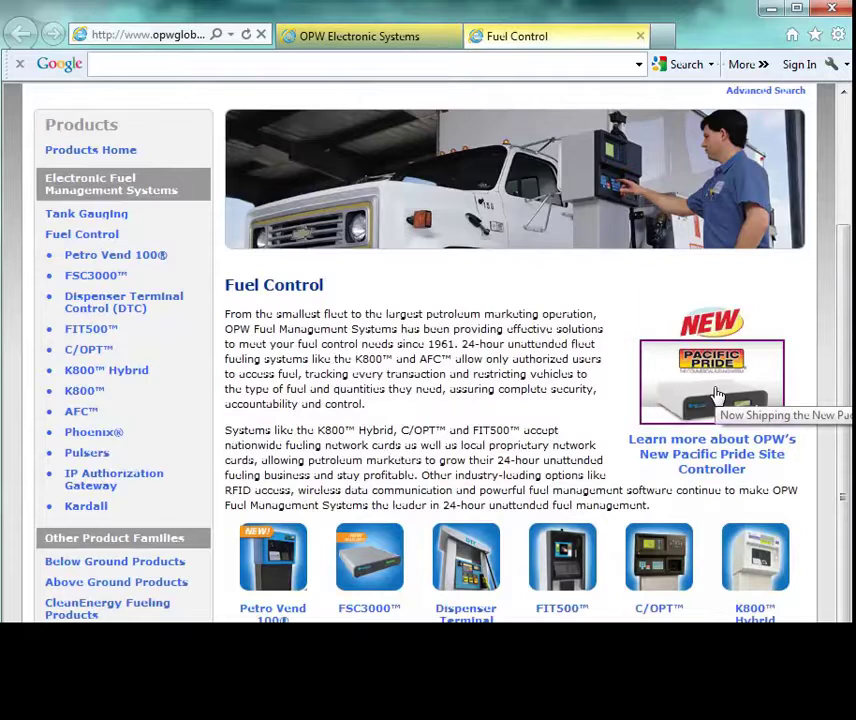
{"action": "left_click", "coordinate": [712, 397]}
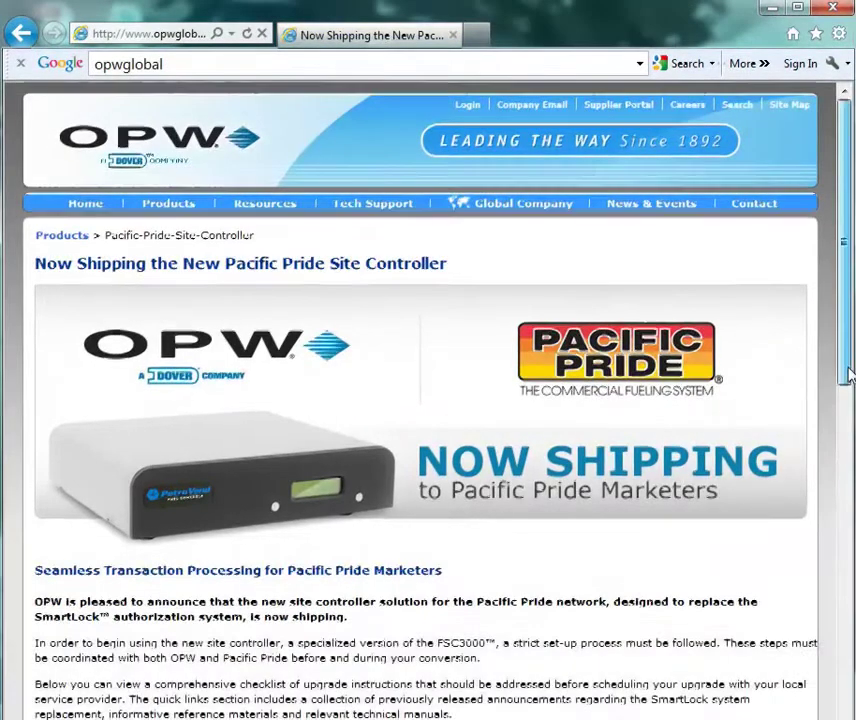
Examine the setup checklist, quick links and contacts sections of the Pacific Pride Site Controller page.
{"action": "left_click_drag", "start_coordinate": [848, 375], "coordinate": [835, 526]}
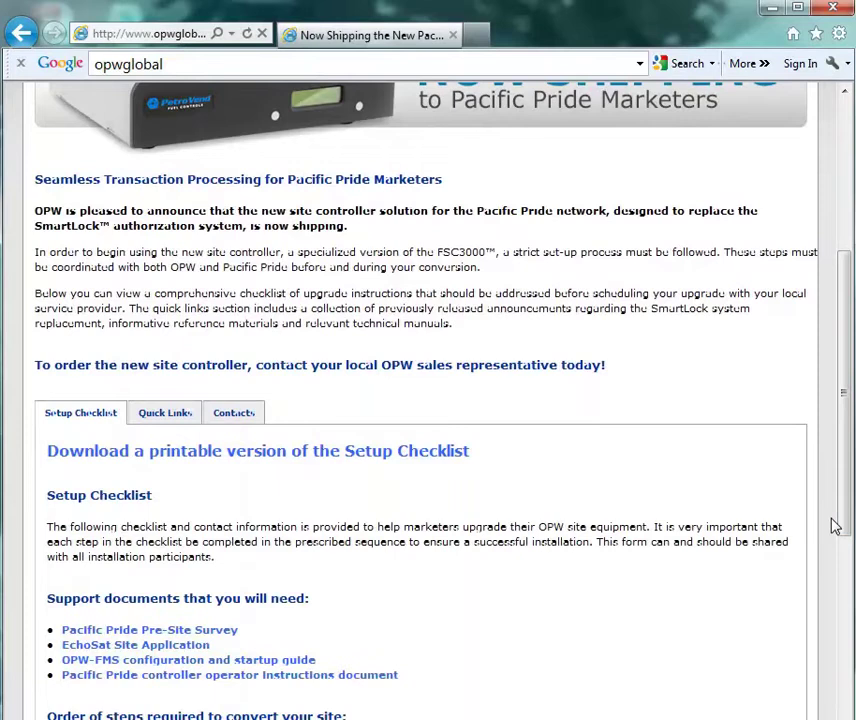
{"action": "left_click", "coordinate": [174, 424]}
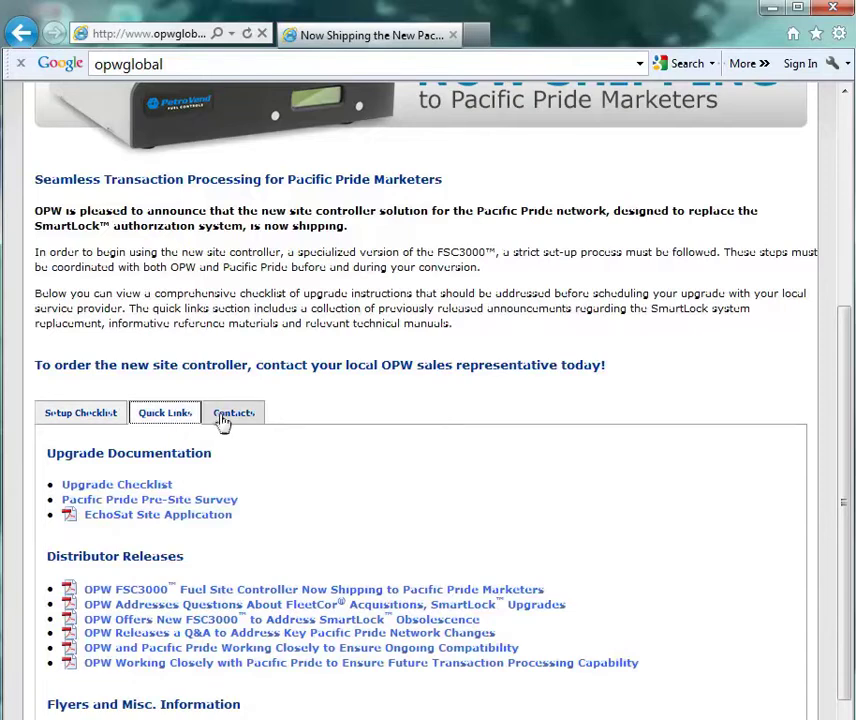
{"action": "left_click", "coordinate": [226, 422]}
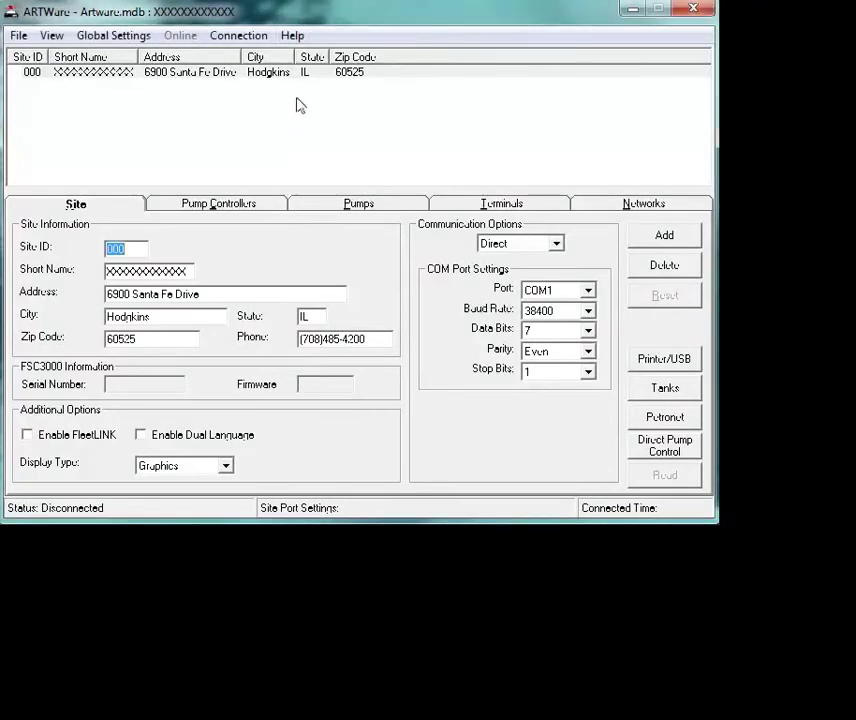
Switch to ARTWare and check its version and build information.
{"action": "left_click", "coordinate": [293, 35]}
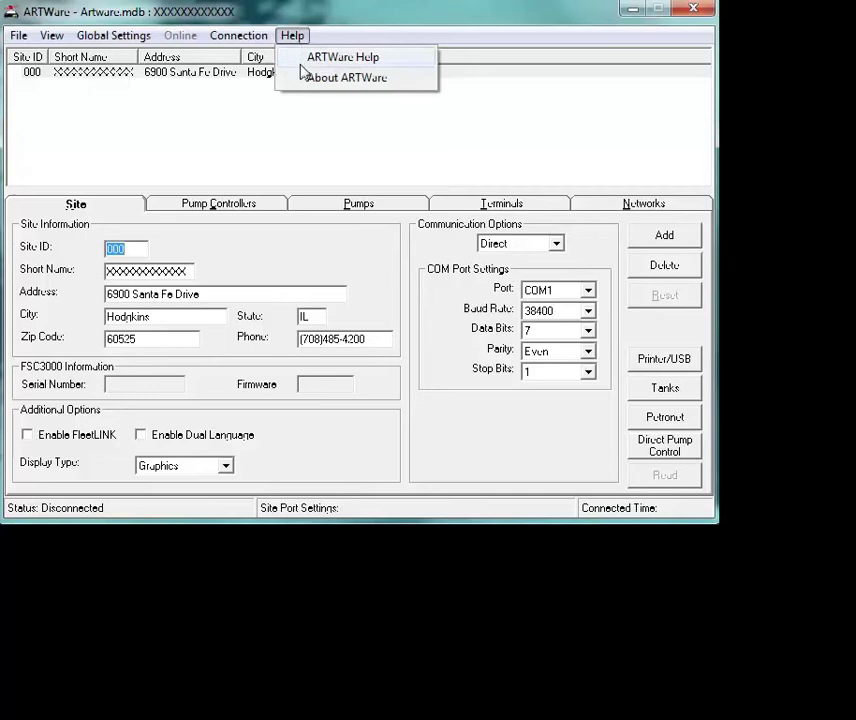
{"action": "left_click", "coordinate": [312, 80]}
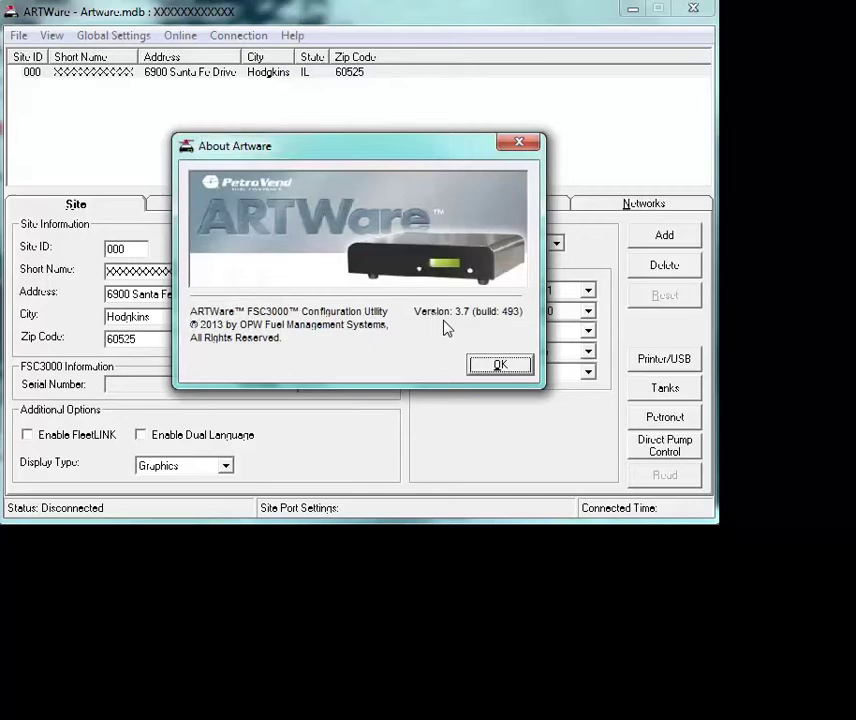
{"action": "left_click", "coordinate": [502, 366]}
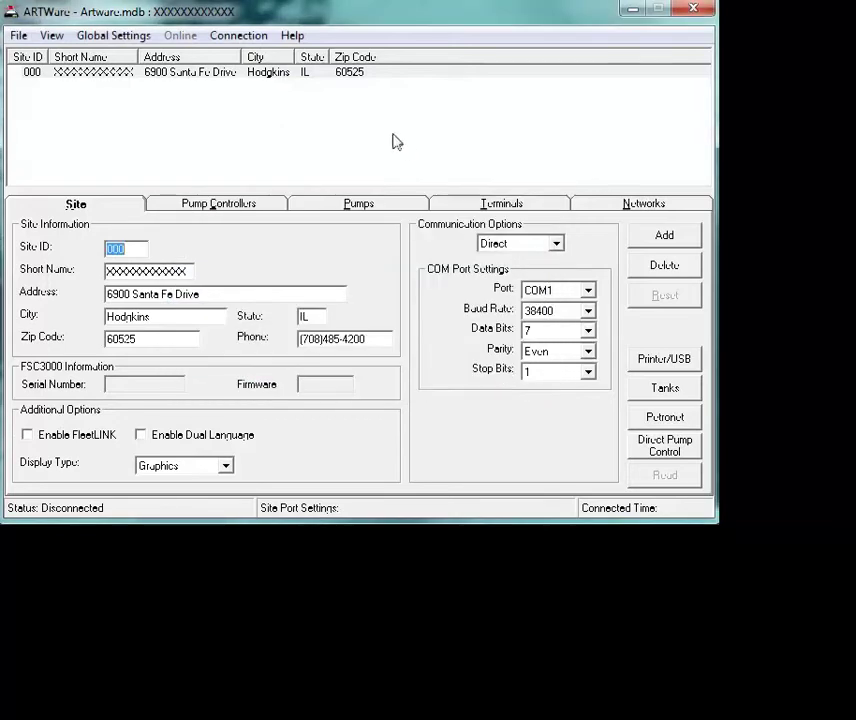
Open the PacPrideSLR.mdb database and look over its site list.
{"action": "left_click", "coordinate": [19, 38]}
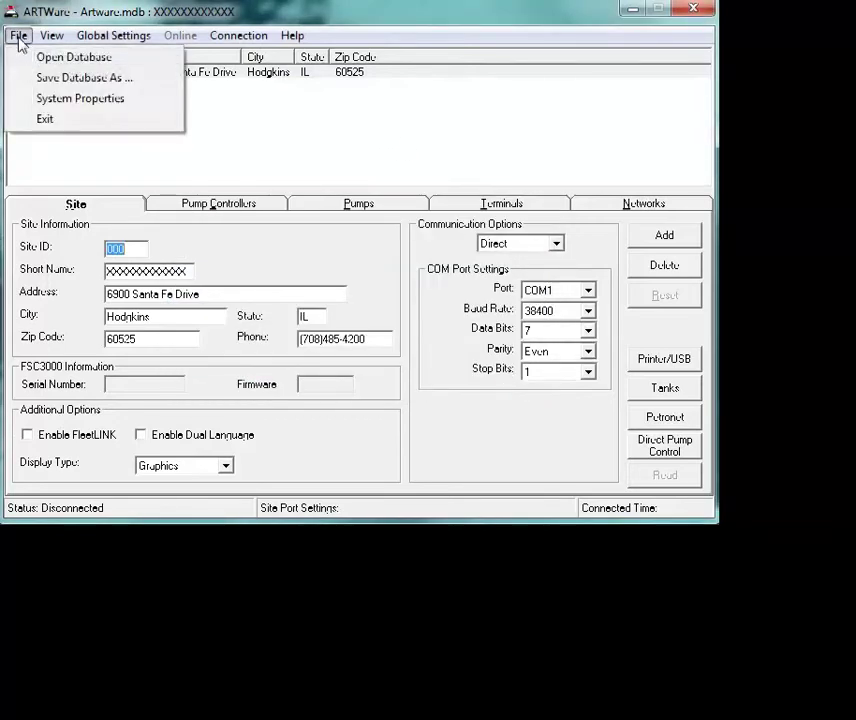
{"action": "left_click", "coordinate": [72, 57]}
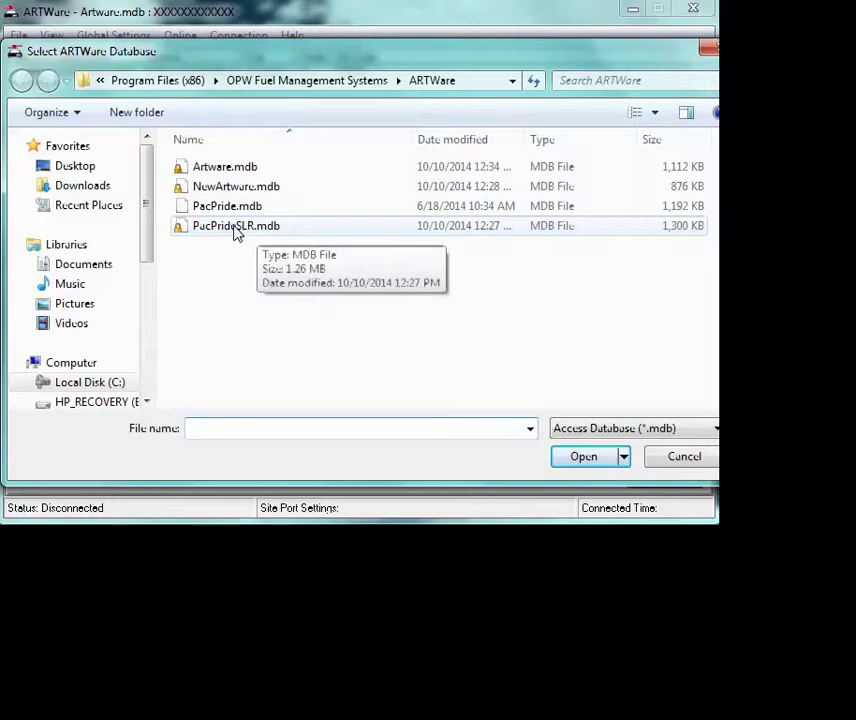
{"action": "double_click", "coordinate": [236, 232]}
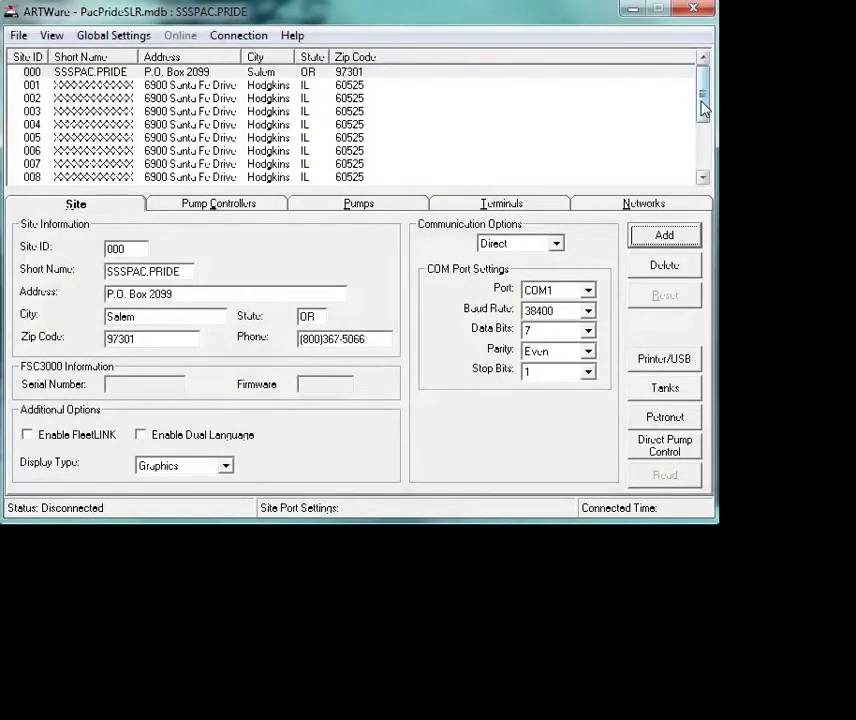
{"action": "left_click_drag", "start_coordinate": [703, 109], "coordinate": [704, 75]}
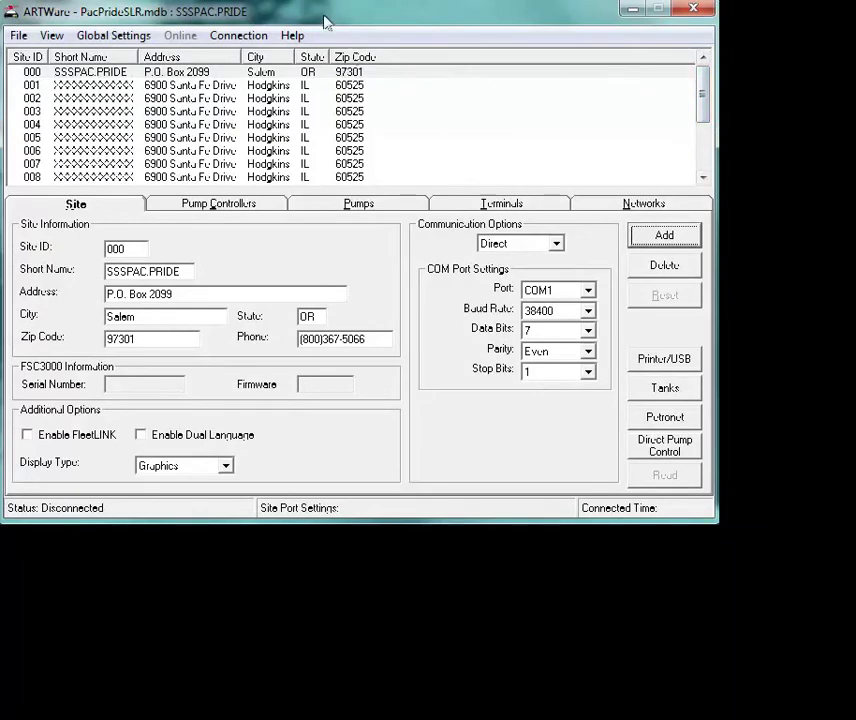
{"action": "left_click", "coordinate": [20, 38]}
{"action": "left_click", "coordinate": [41, 57]}
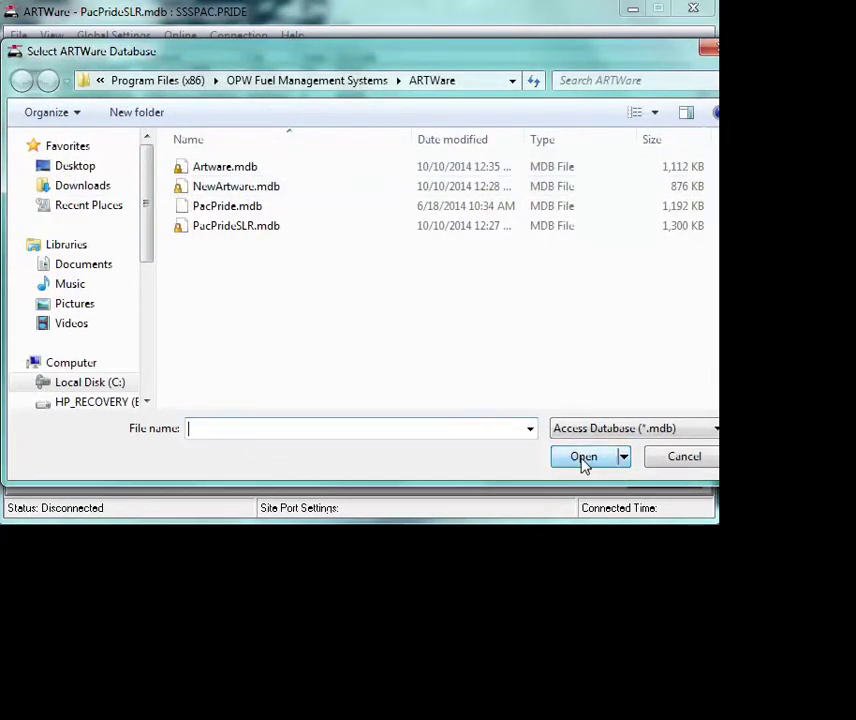
{"action": "left_click", "coordinate": [676, 466]}
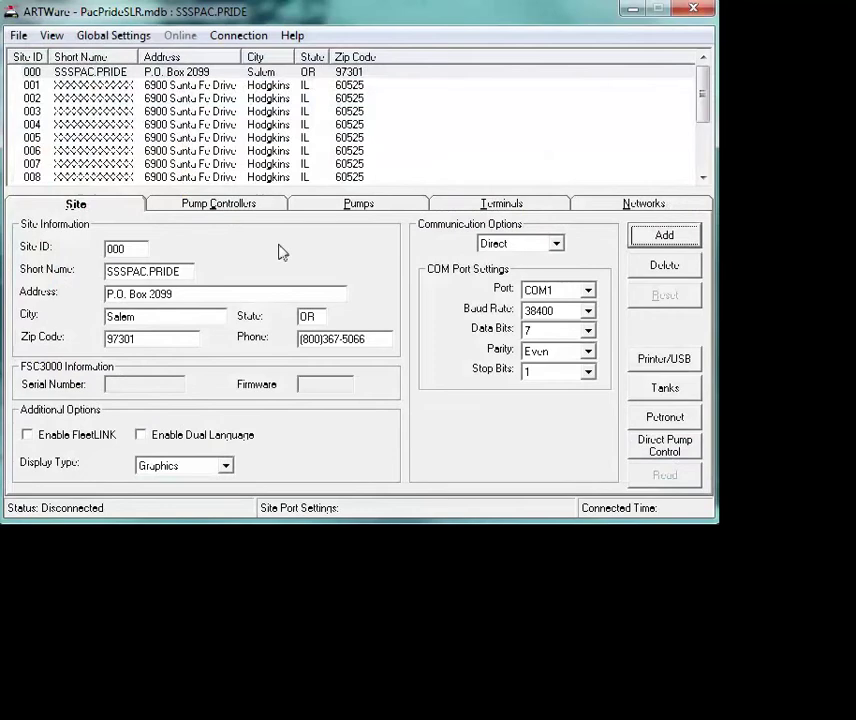
Select site 000, examine its configured networks and return to its site information.
{"action": "left_click", "coordinate": [100, 75]}
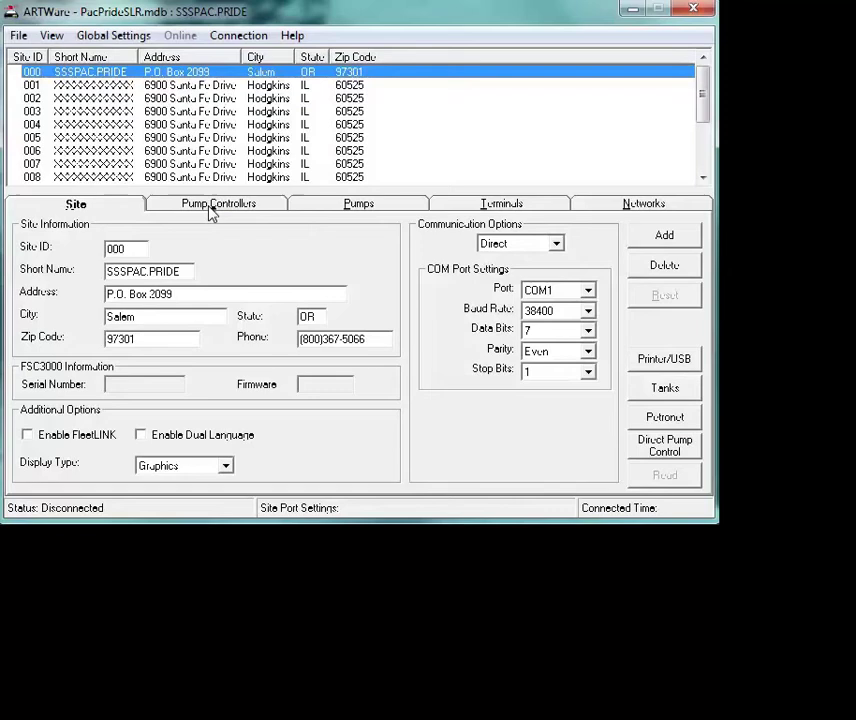
{"action": "left_click", "coordinate": [640, 206]}
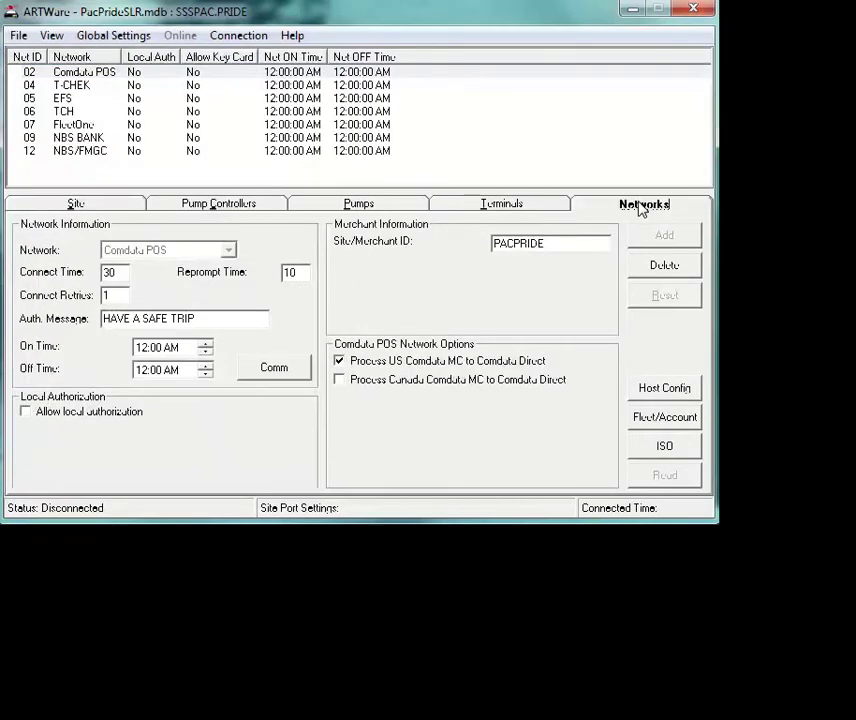
{"action": "left_click", "coordinate": [107, 206]}
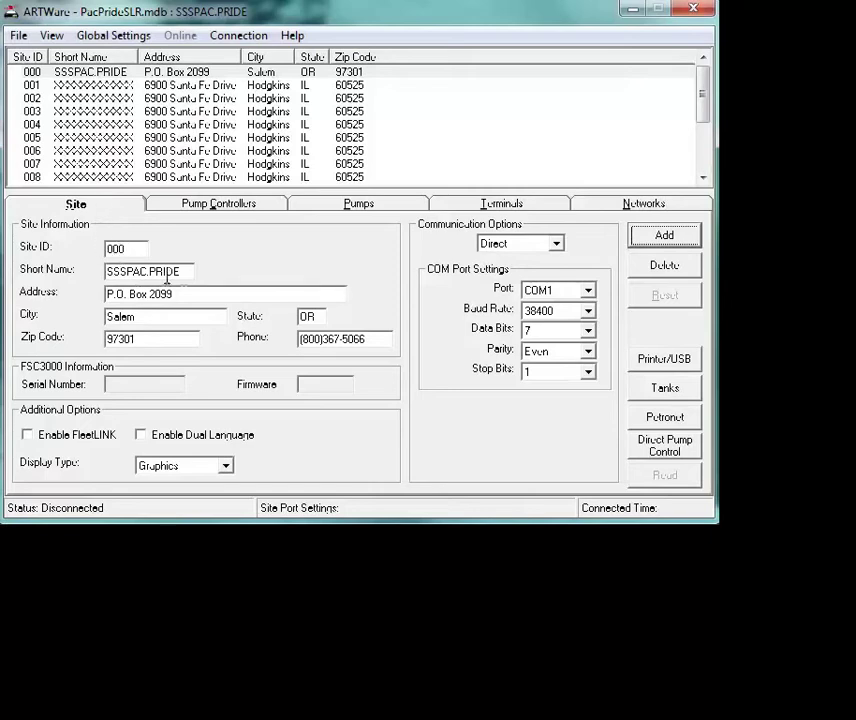
Review the site's pump controller, pump, terminal and network settings, including the available terminal types.
{"action": "left_click", "coordinate": [202, 210]}
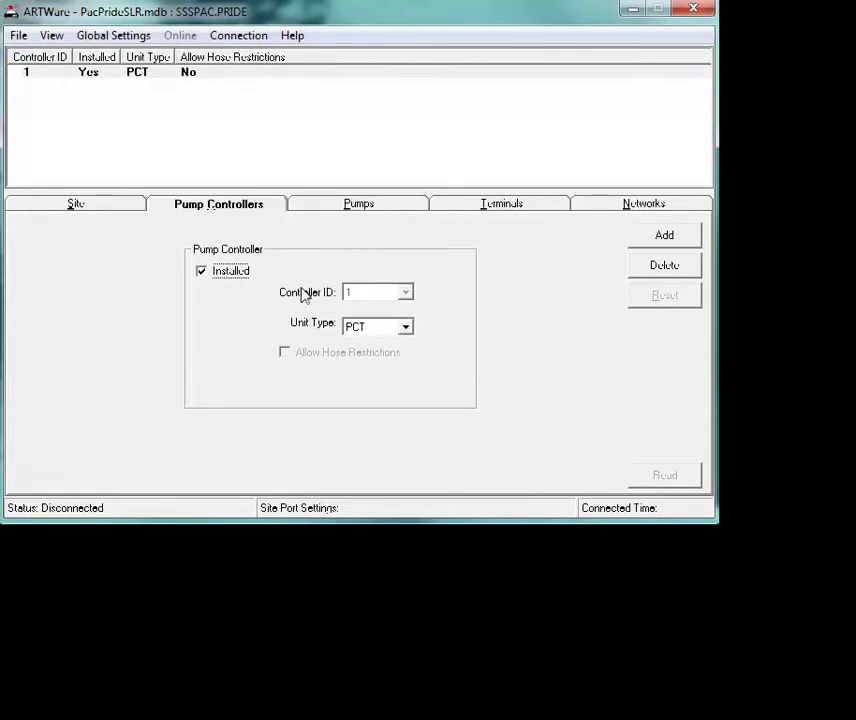
{"action": "left_click", "coordinate": [346, 207]}
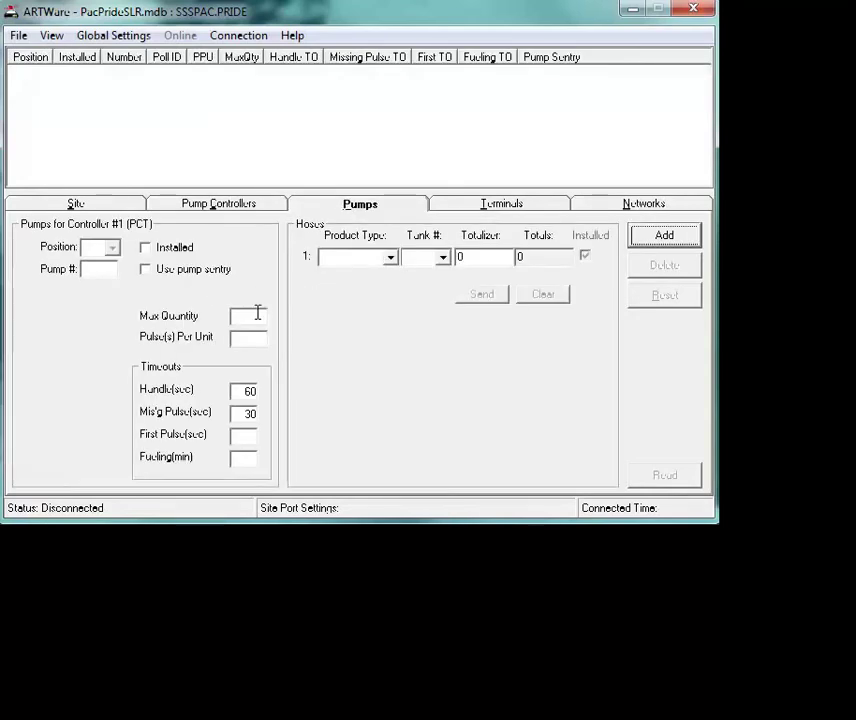
{"action": "left_click", "coordinate": [478, 207]}
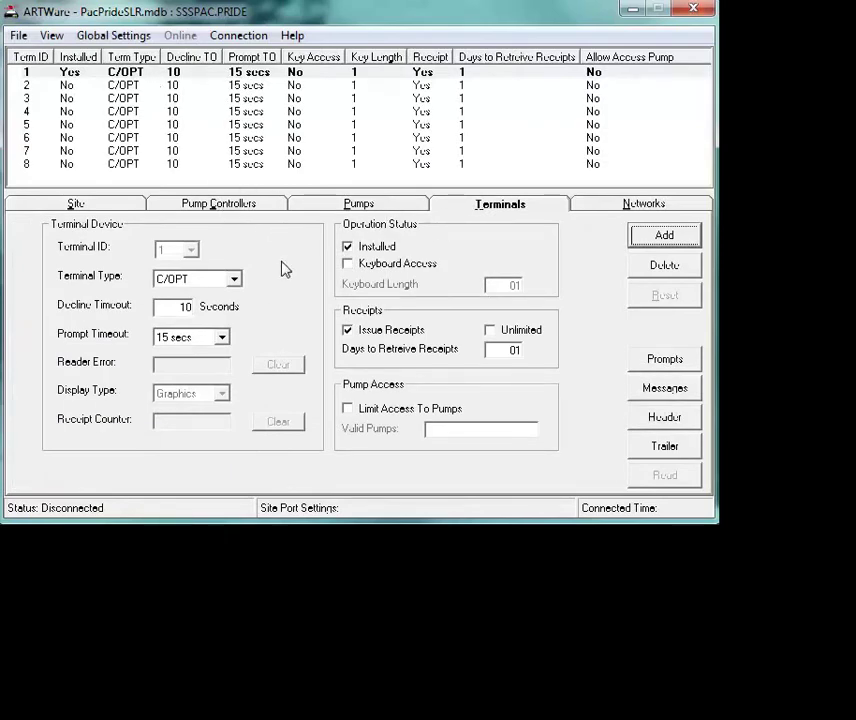
{"action": "left_click", "coordinate": [234, 281]}
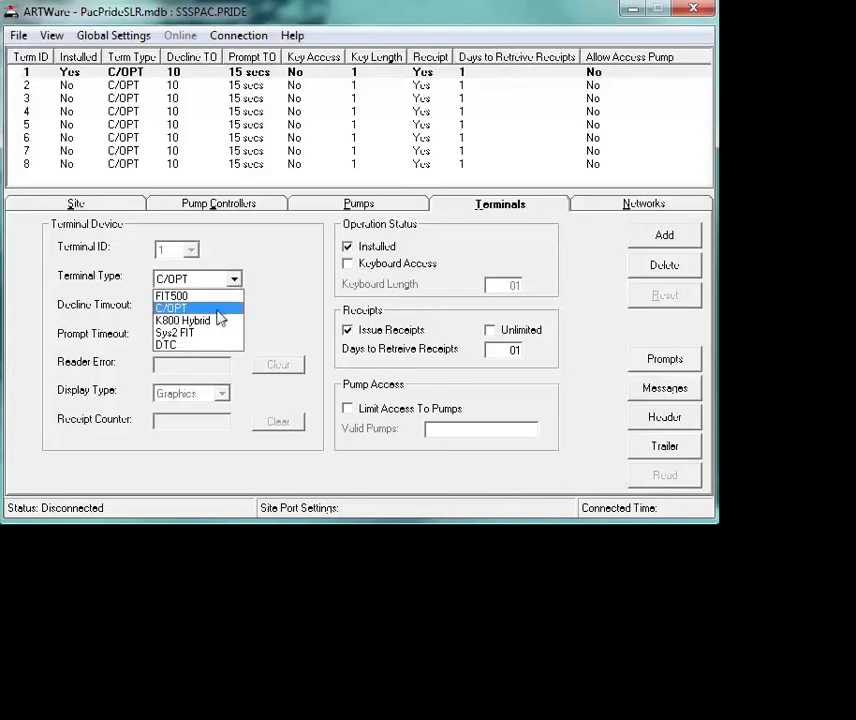
{"action": "left_click", "coordinate": [255, 279]}
{"action": "left_click", "coordinate": [617, 206]}
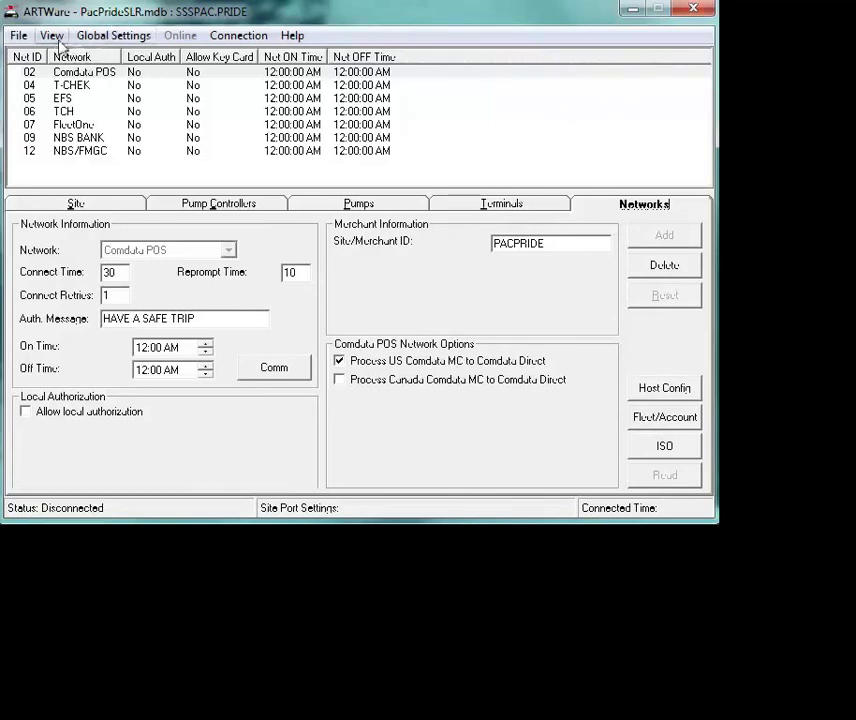
{"action": "left_click", "coordinate": [22, 40]}
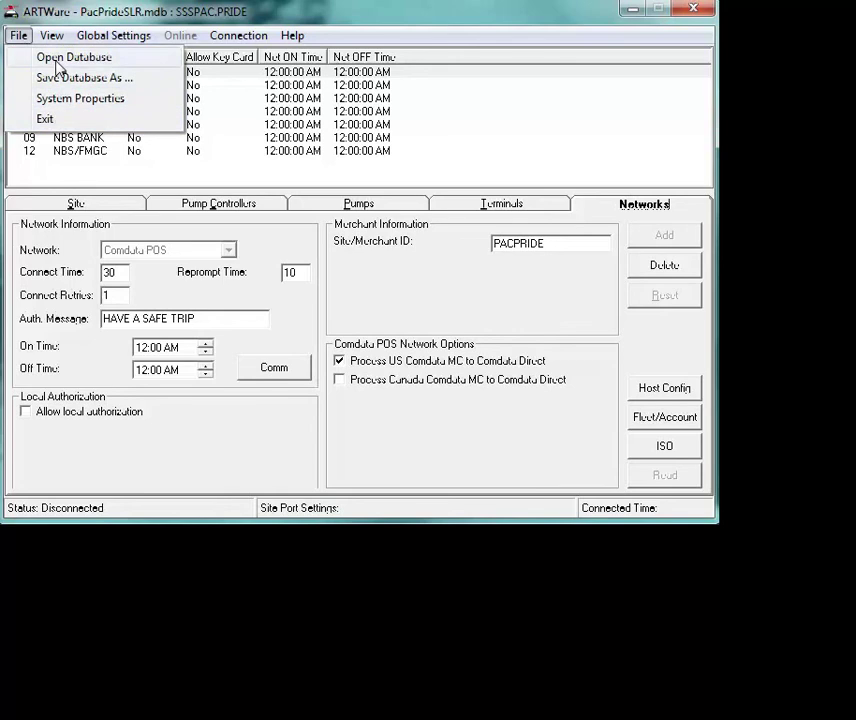
{"action": "left_click", "coordinate": [58, 60]}
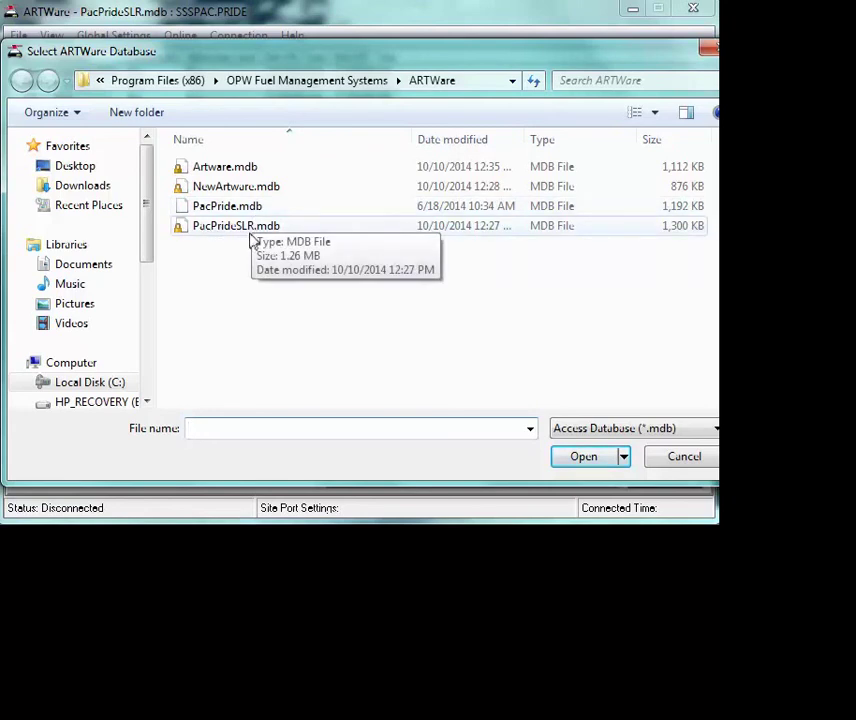
{"action": "left_click", "coordinate": [684, 460]}
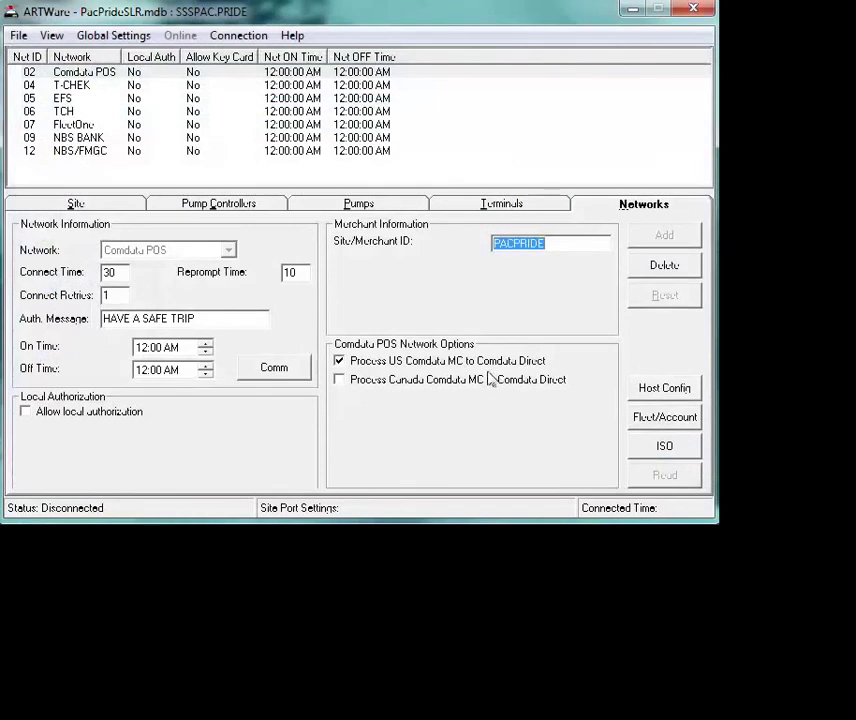